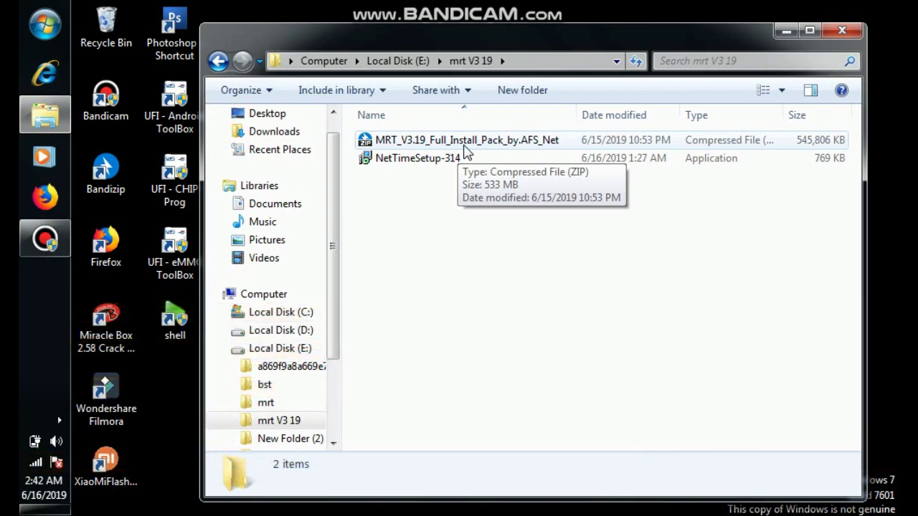
Extract MRT_V3.19_Full_Install_Pack_by.AFS_Net into the current folder and dismiss the Bandizip update offer
right_click(466, 140)
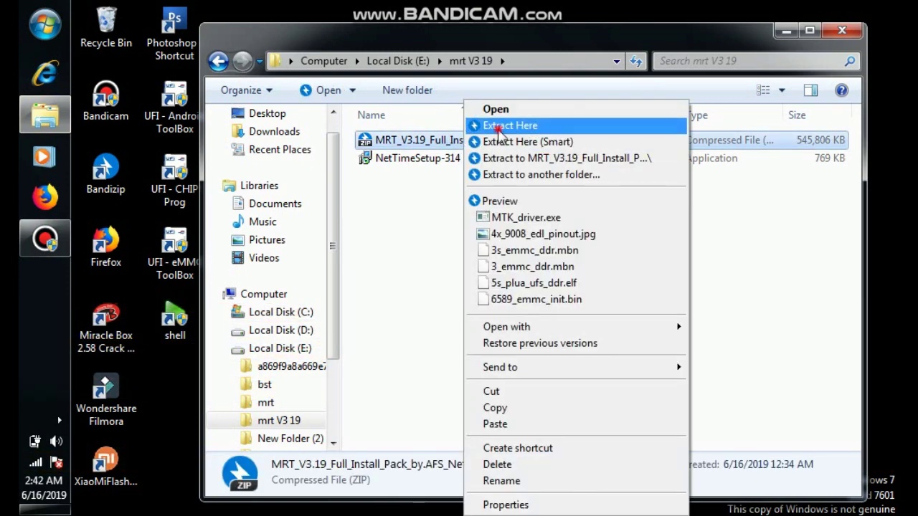
left_click(498, 127)
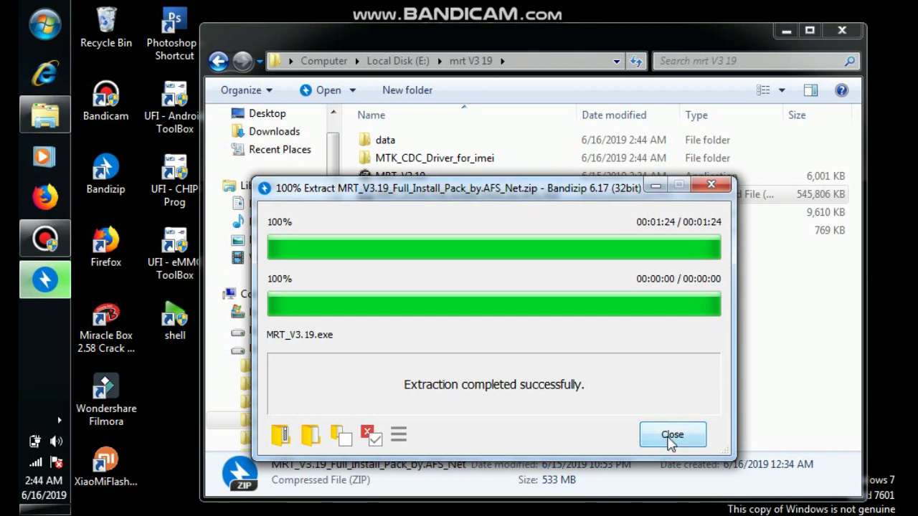
left_click(669, 435)
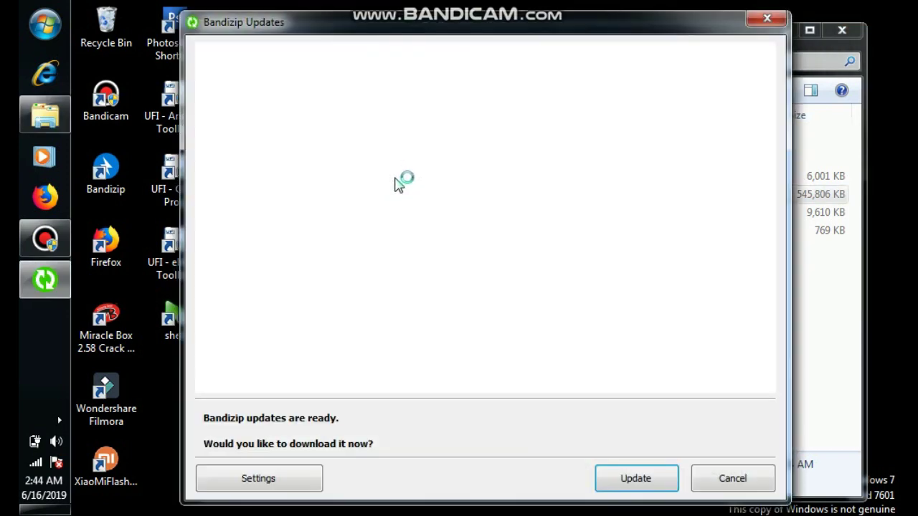
left_click(768, 19)
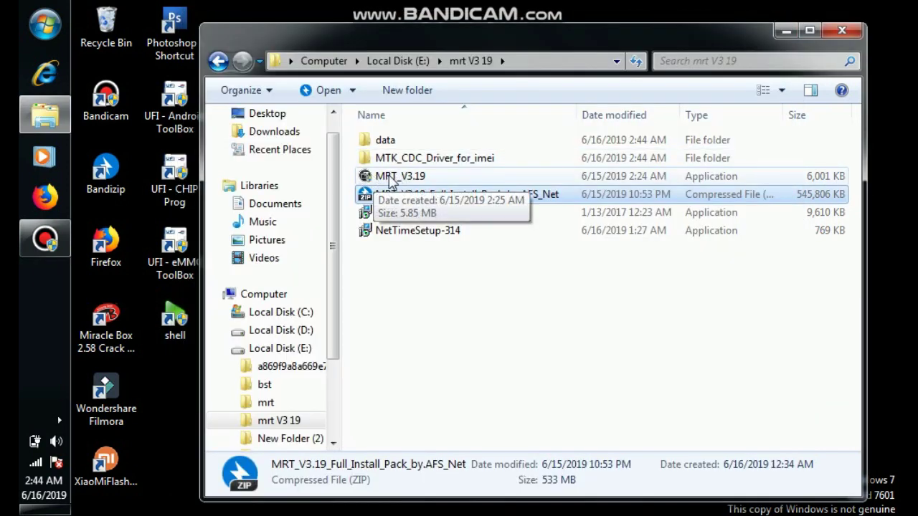
Try to start the extracted MRT_V3.19 application and dismiss its message
double_click(405, 177)
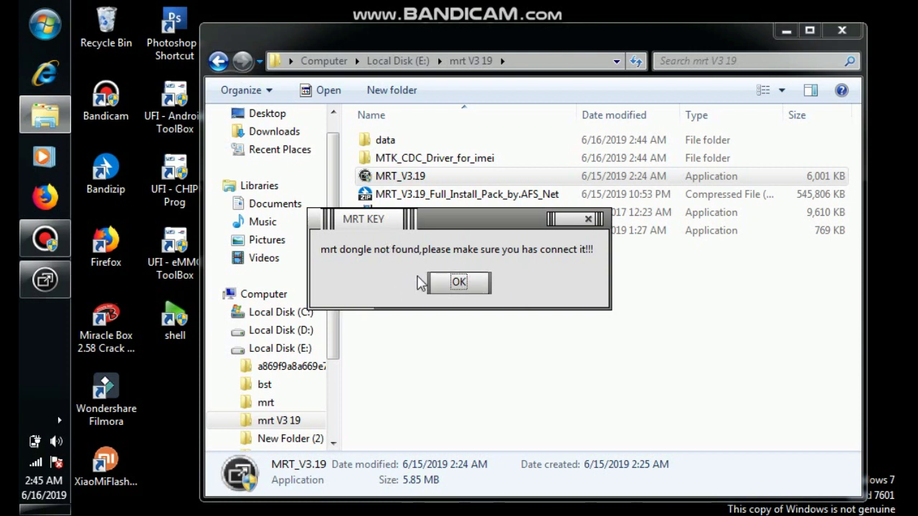
left_click(450, 283)
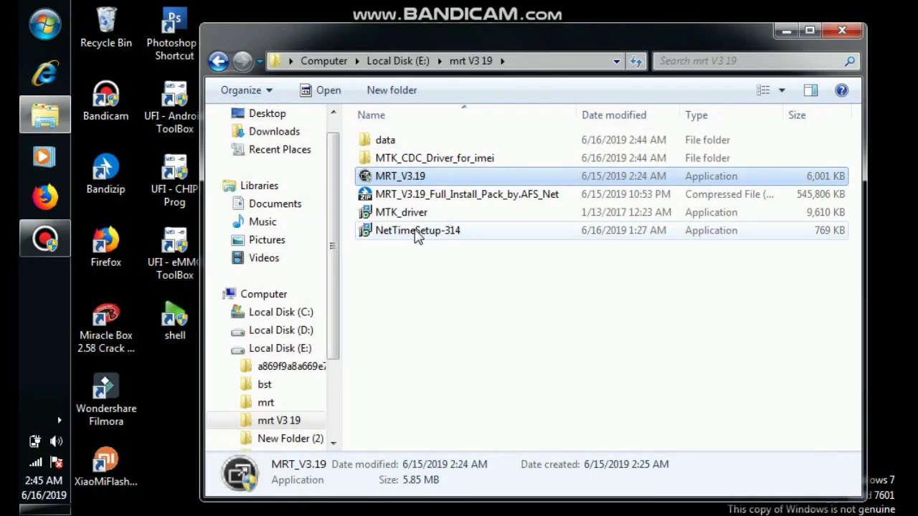
Install NetTime from NetTimeSetup-314 with Install as Service enabled, start it on finishing, and dismiss its notification
left_click(433, 234)
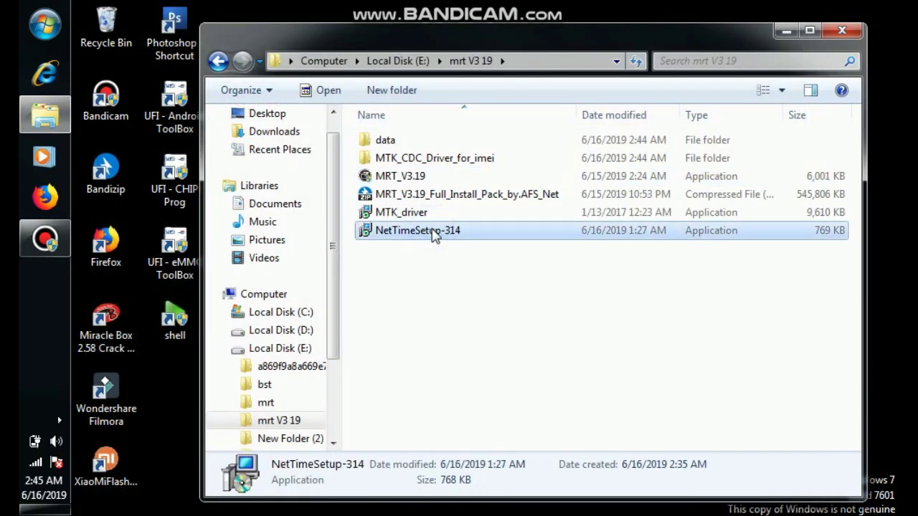
right_click(433, 233)
left_click(473, 230)
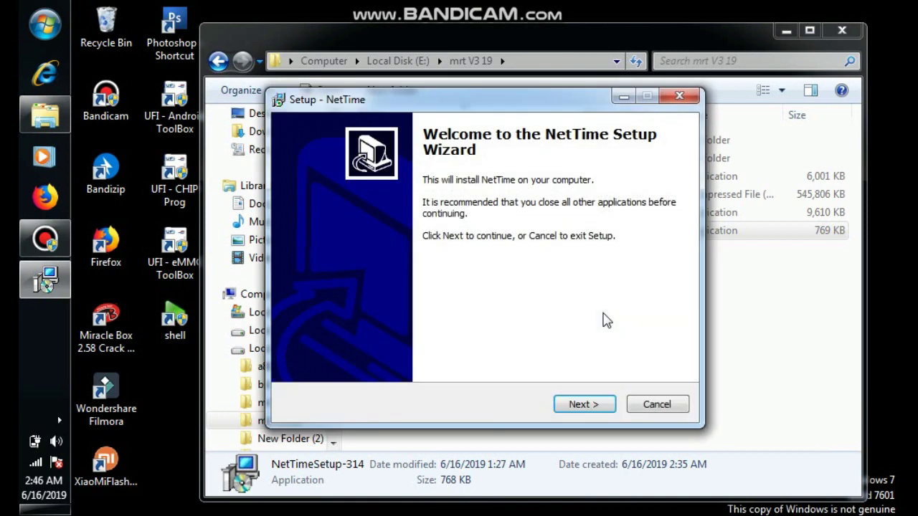
left_click(584, 404)
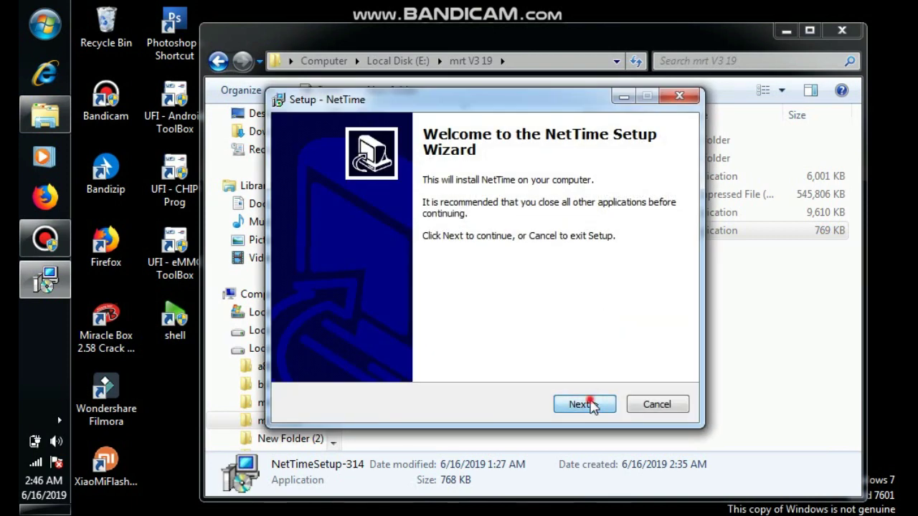
left_click(584, 404)
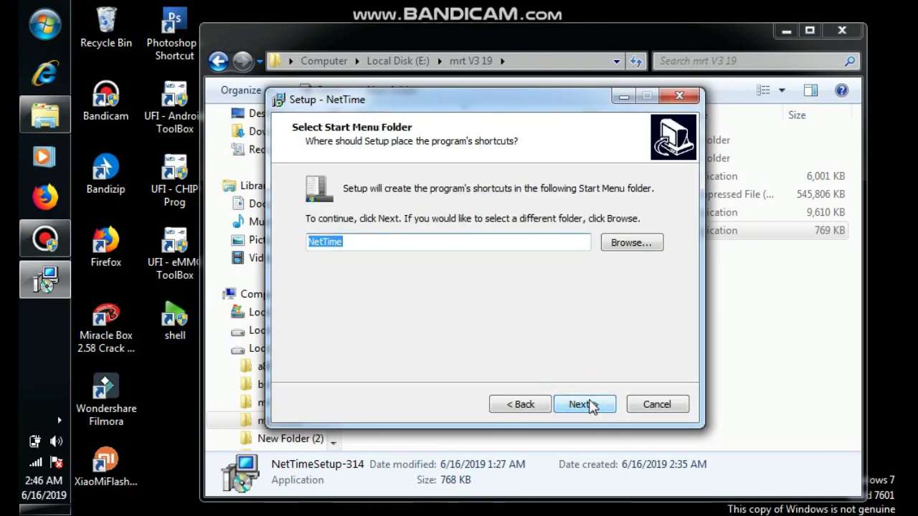
left_click(584, 404)
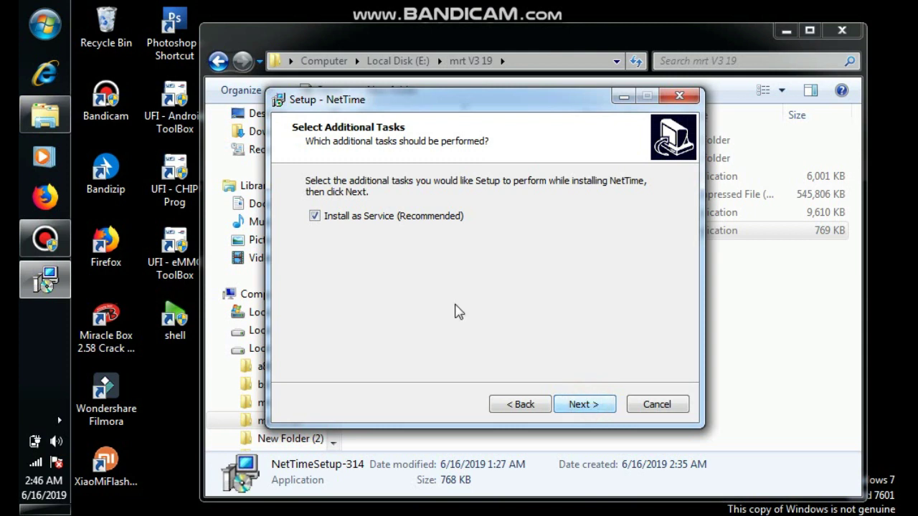
left_click(583, 406)
left_click(580, 408)
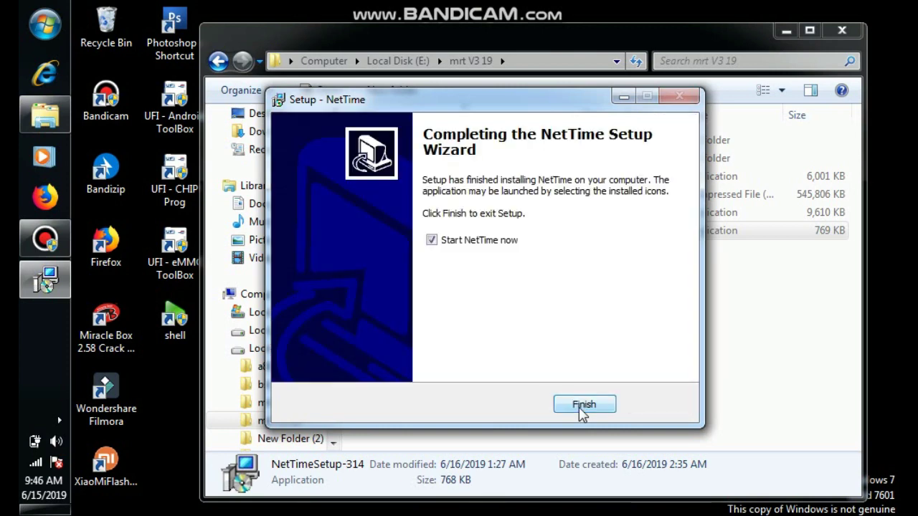
left_click(582, 404)
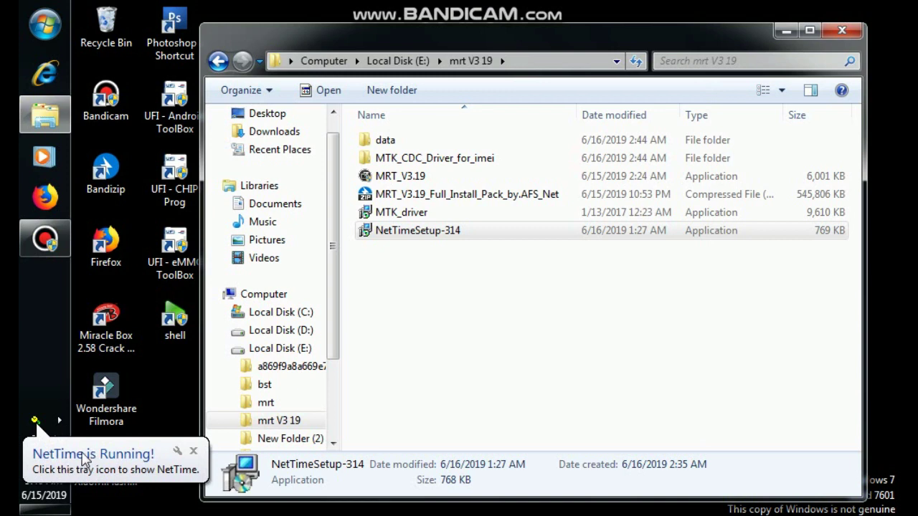
left_click(108, 458)
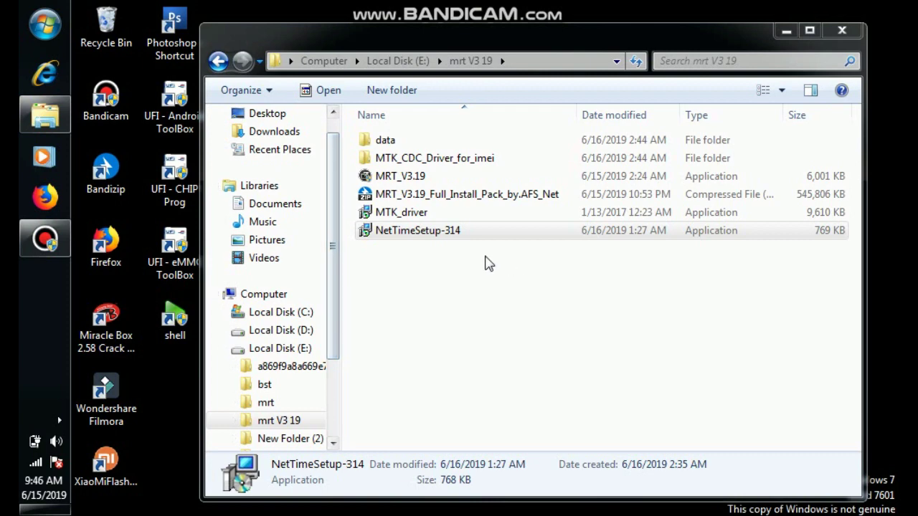
Run the MRT_V3.19 application as administrator
left_click(428, 179)
right_click(428, 180)
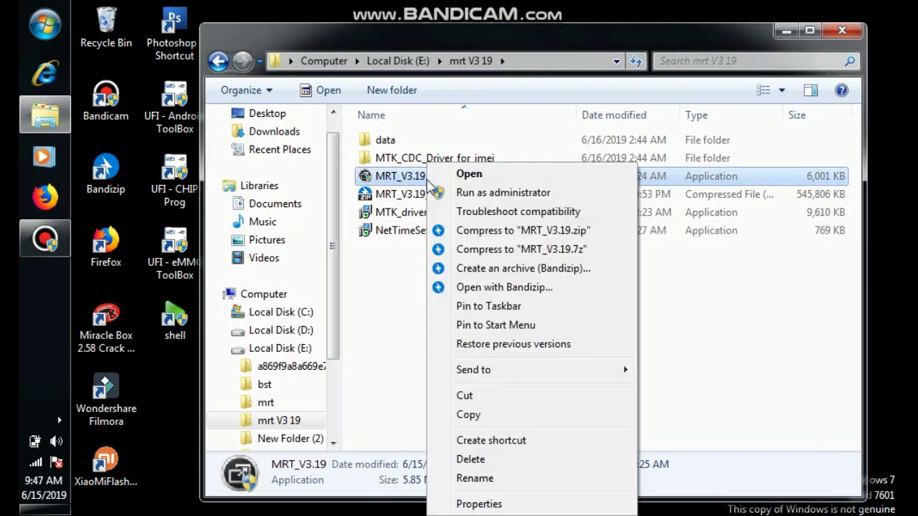
left_click(503, 192)
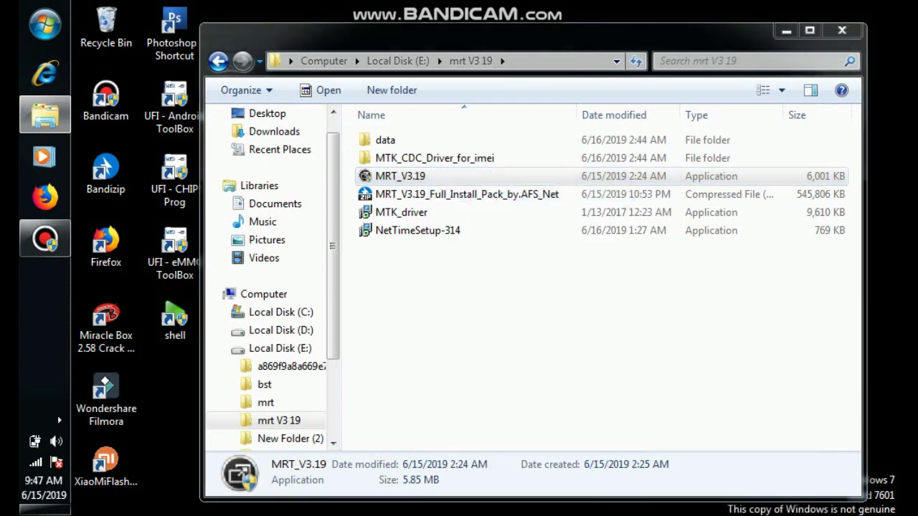
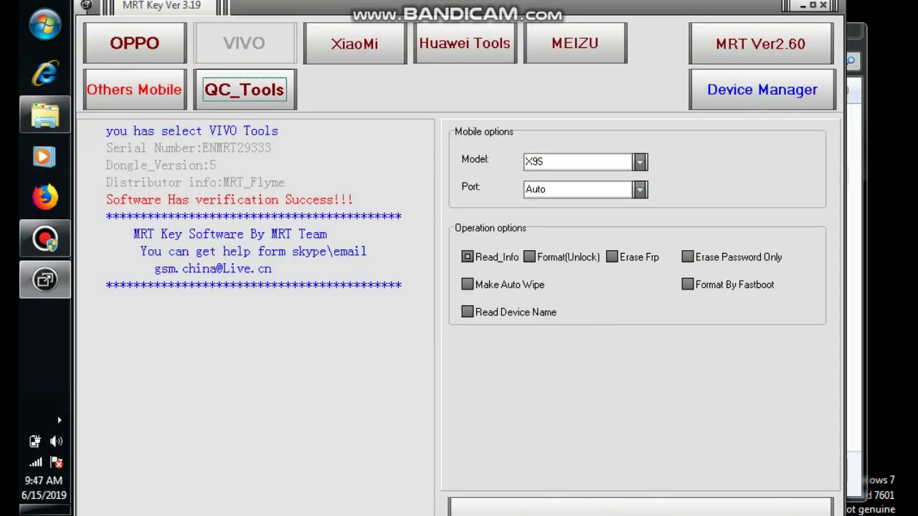
Open the OPPO tools and look through the list of supported models
left_click(141, 46)
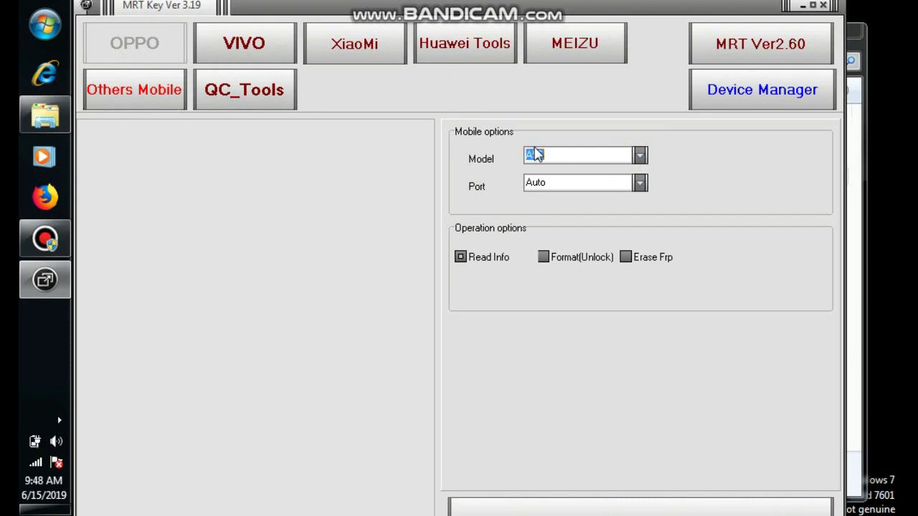
left_click(536, 155)
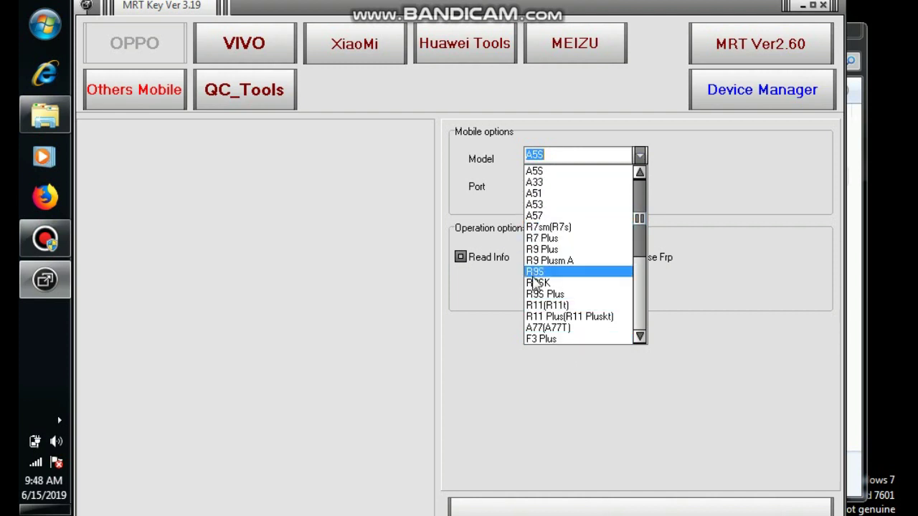
left_click(259, 39)
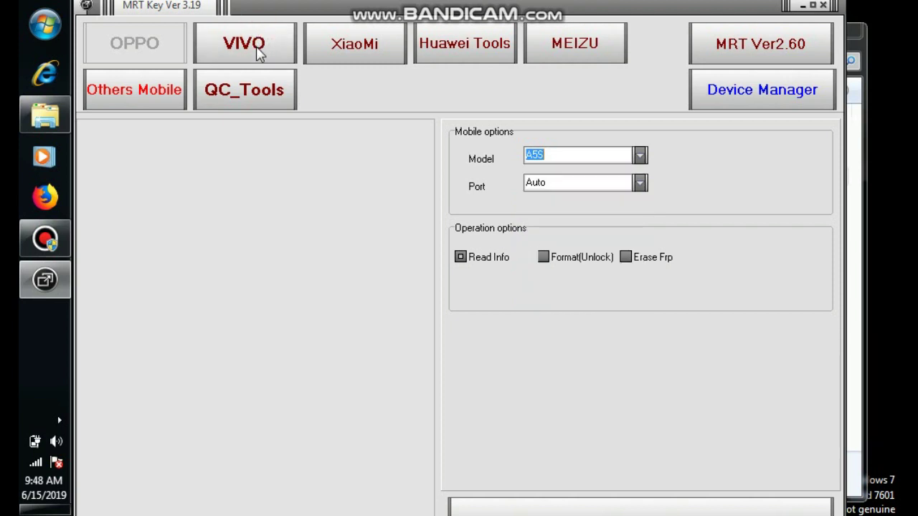
Open the VIVO tools and browse the supported models down to the end of the list
left_click(260, 54)
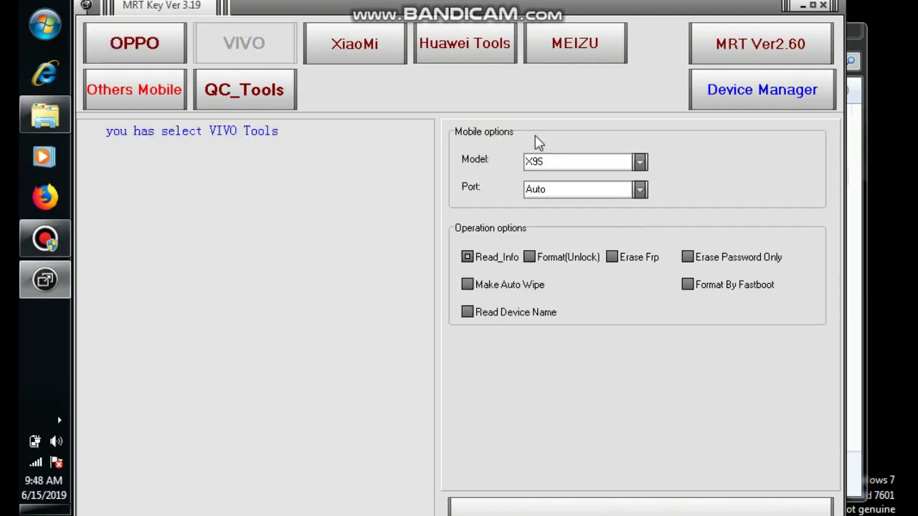
left_click(640, 165)
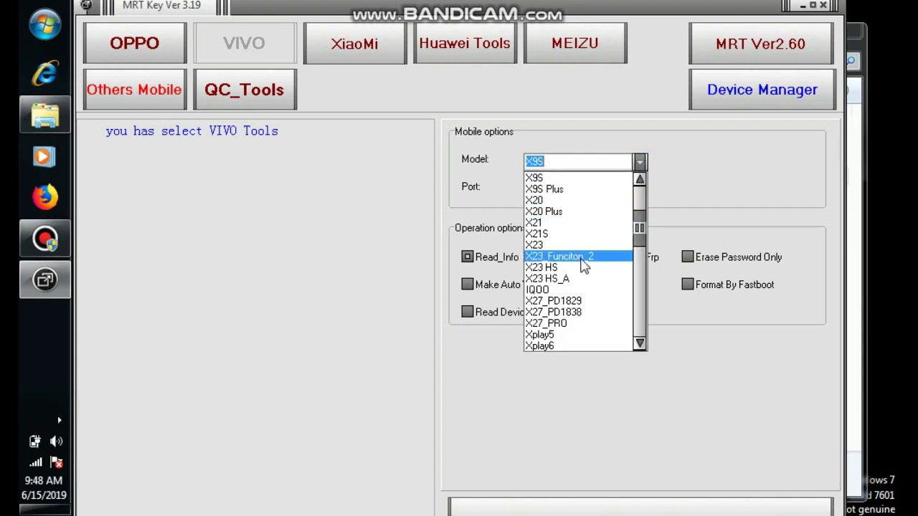
left_click(640, 343)
left_click(639, 343)
left_click(639, 343)
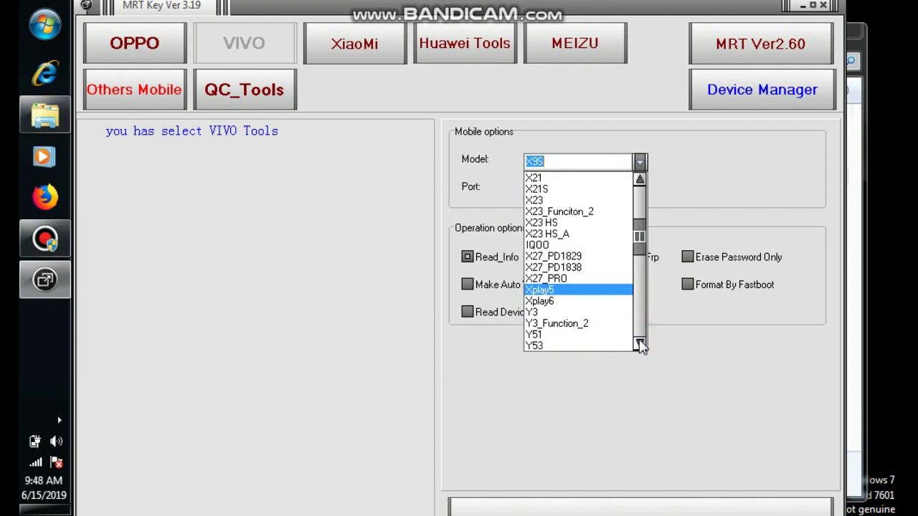
left_click_drag(640, 344, 640, 345)
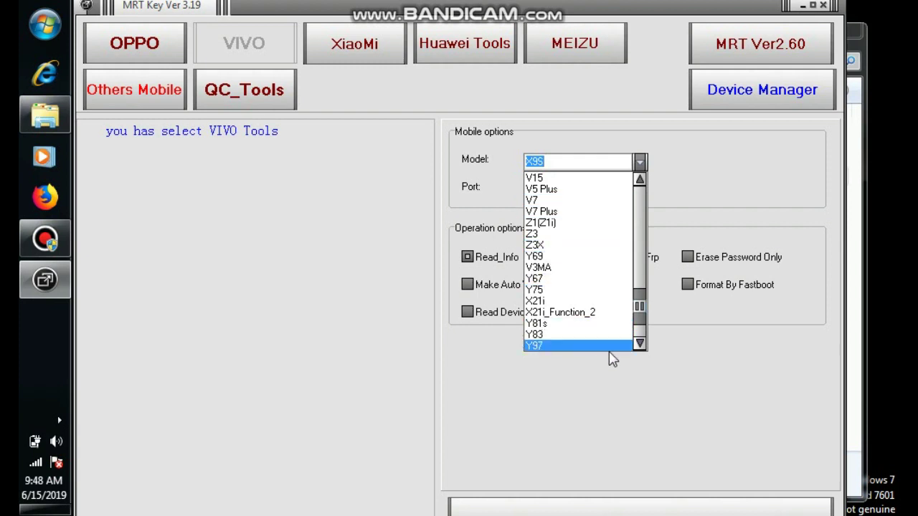
left_click_drag(639, 345, 640, 345)
left_click(639, 345)
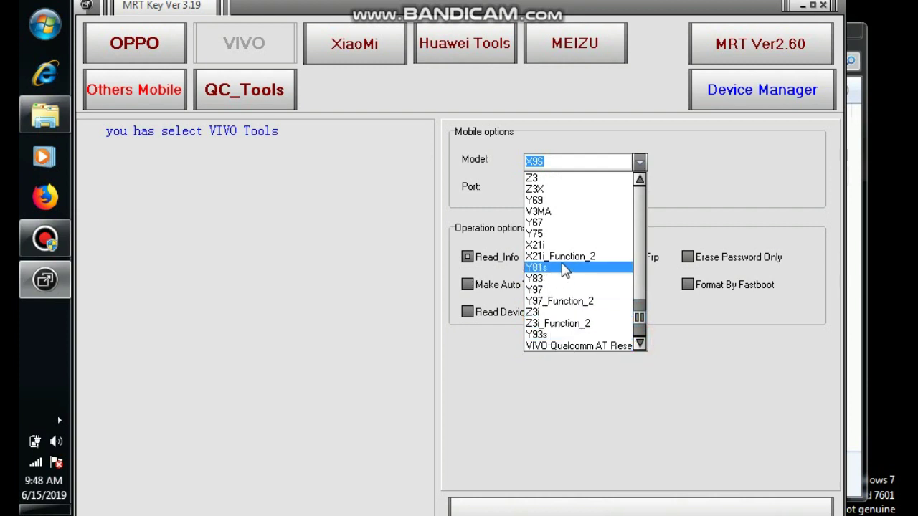
left_click(359, 58)
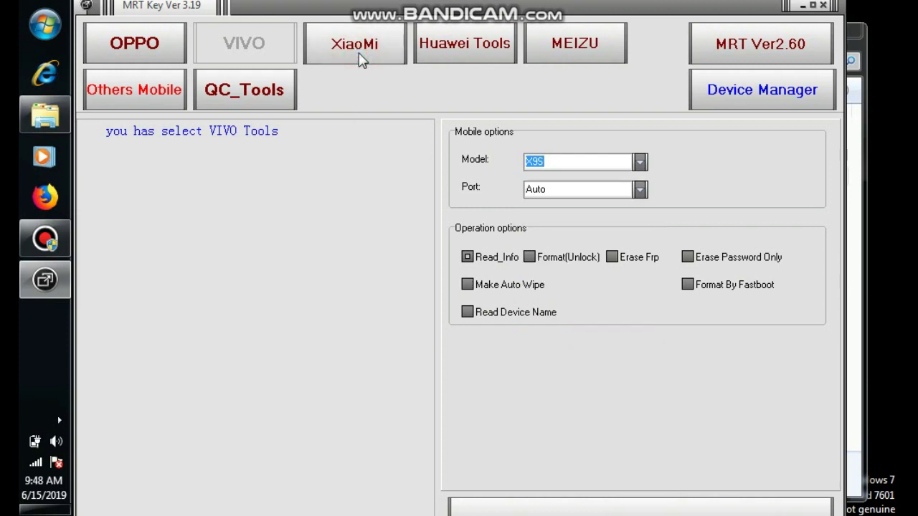
Look over the XiaoMi options, the Huawei Tools, and the MEIZU model selection
left_click(363, 53)
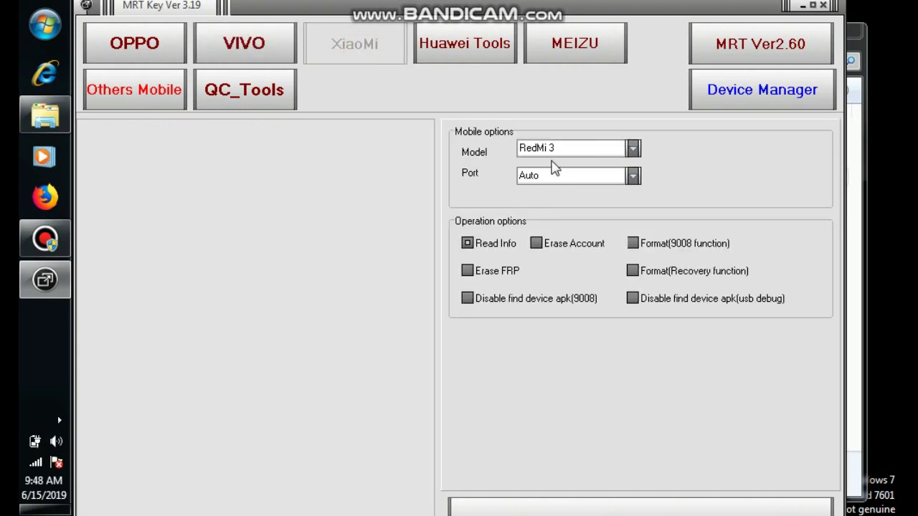
left_click(467, 54)
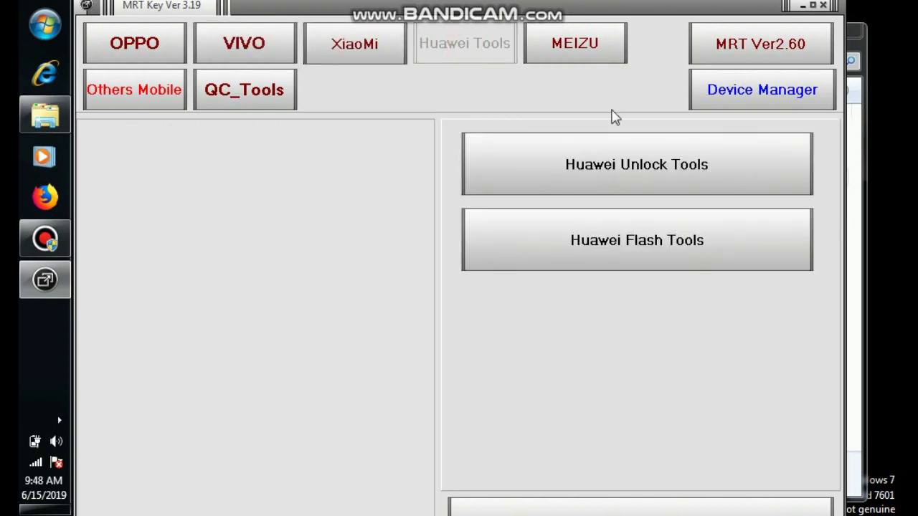
left_click(597, 43)
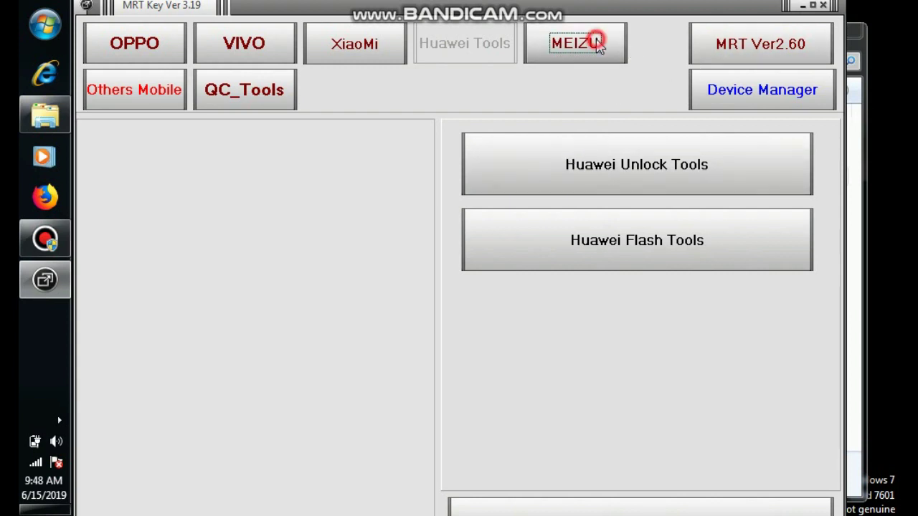
left_click(648, 164)
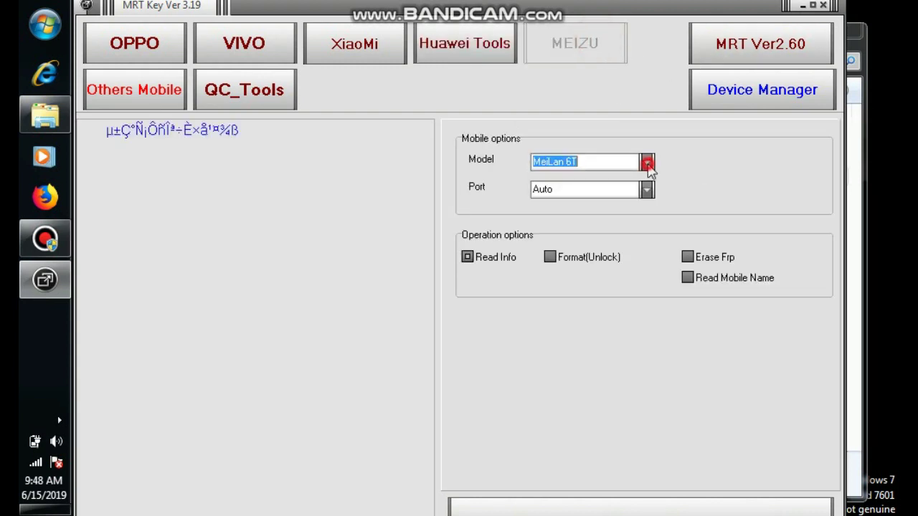
left_click(647, 164)
Launch MRT Ver2.60 from within MRT Key and bring its window to the front
left_click(744, 52)
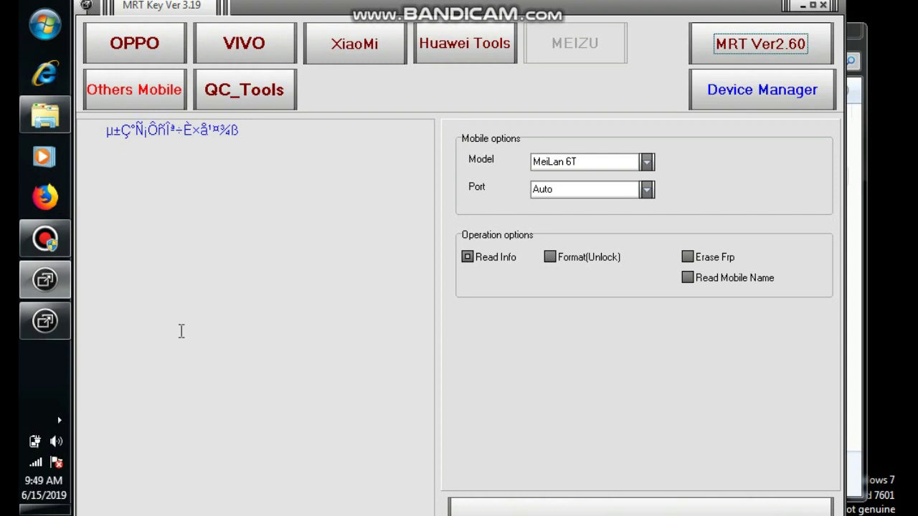
left_click(55, 322)
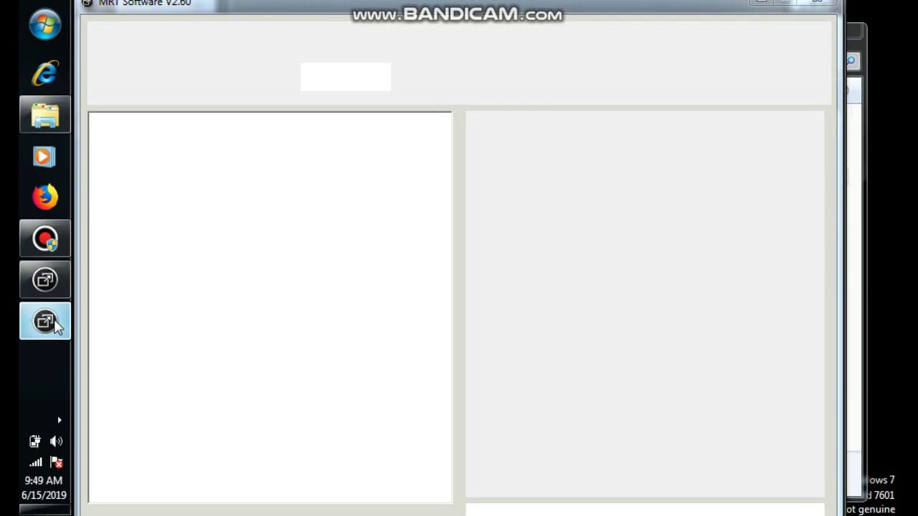